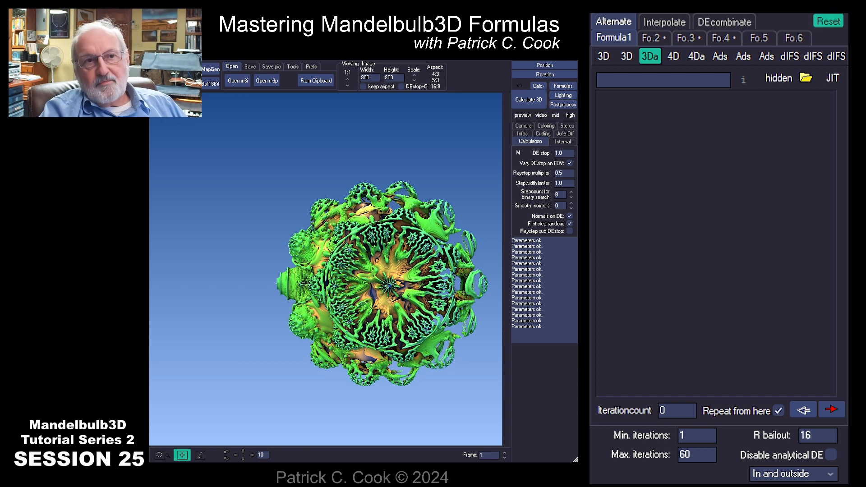
# - Reset the formulas to the default Integer Power, centre the bulb in the image and recalculate the 3D render
pyautogui.click(829, 22)
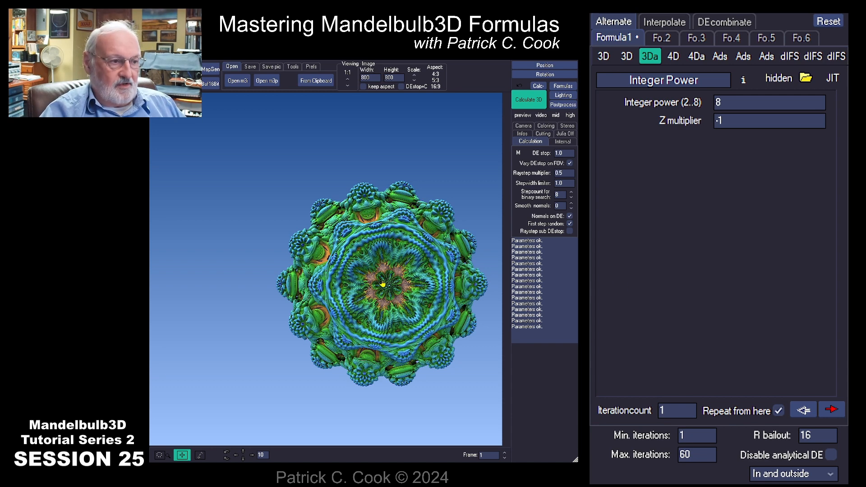
pyautogui.moveTo(382, 283); pyautogui.dragTo(332, 281)
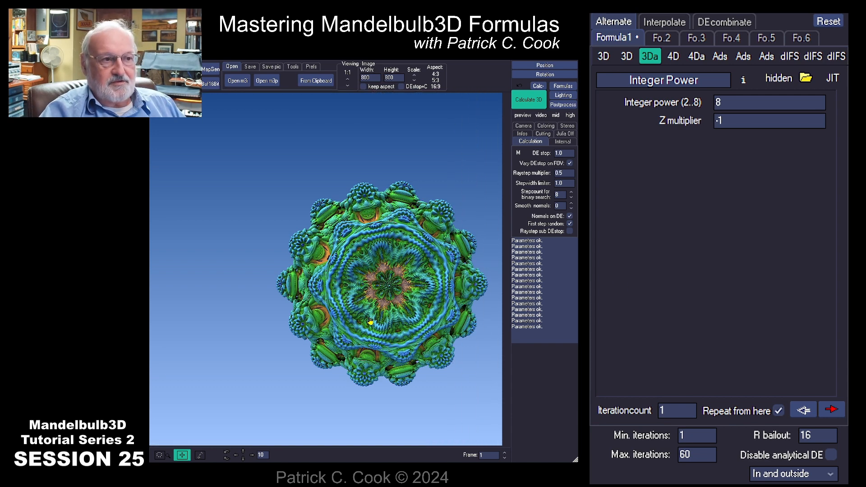
pyautogui.click(525, 101)
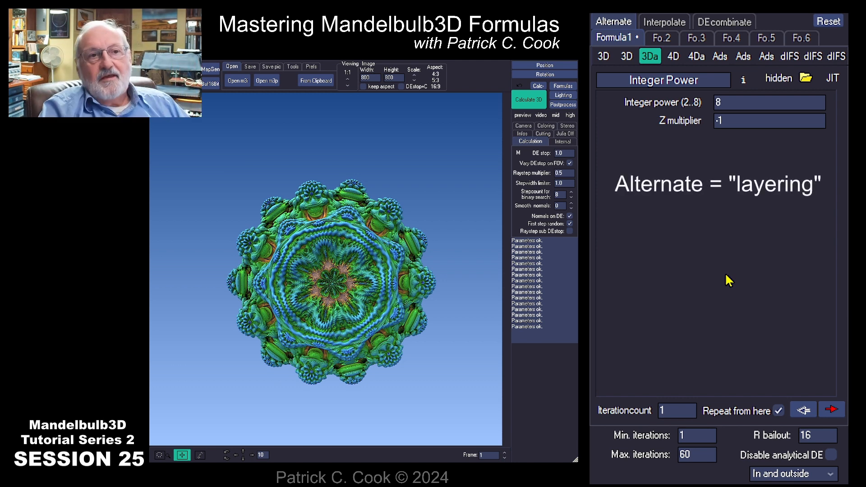
# - Switch the formula combination to Interpolate and assign IQ_PineTree as the second formula
pyautogui.click(664, 23)
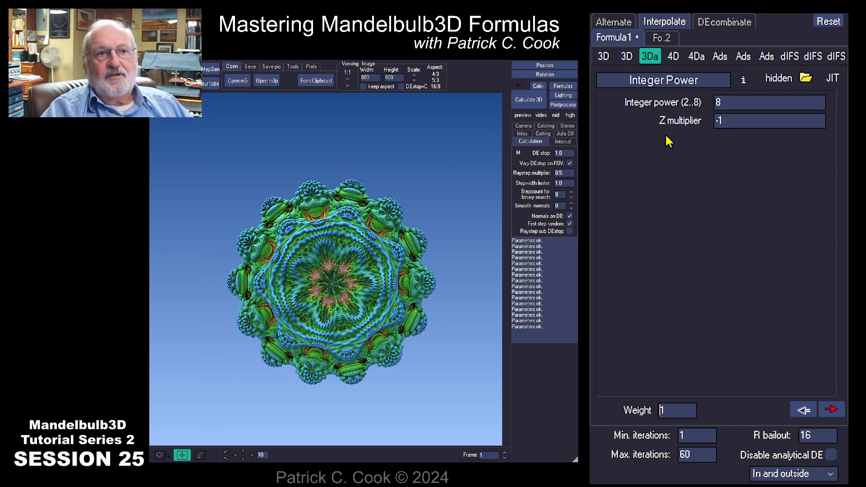
pyautogui.click(662, 39)
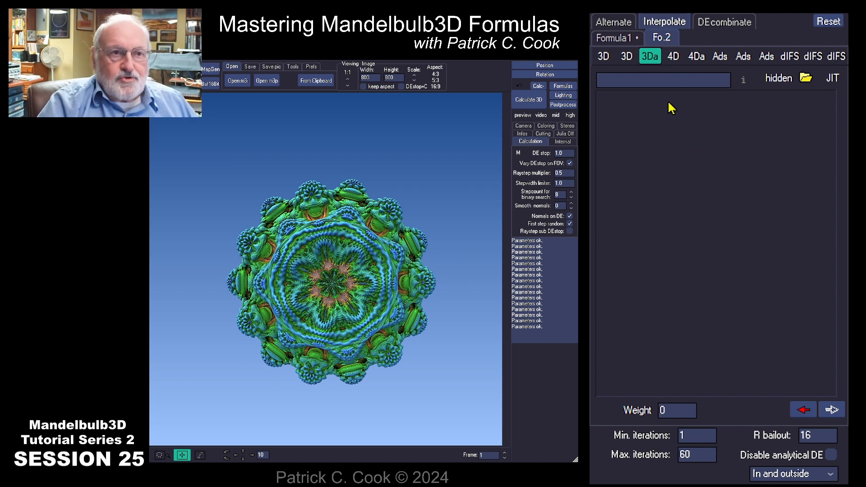
pyautogui.click(627, 57)
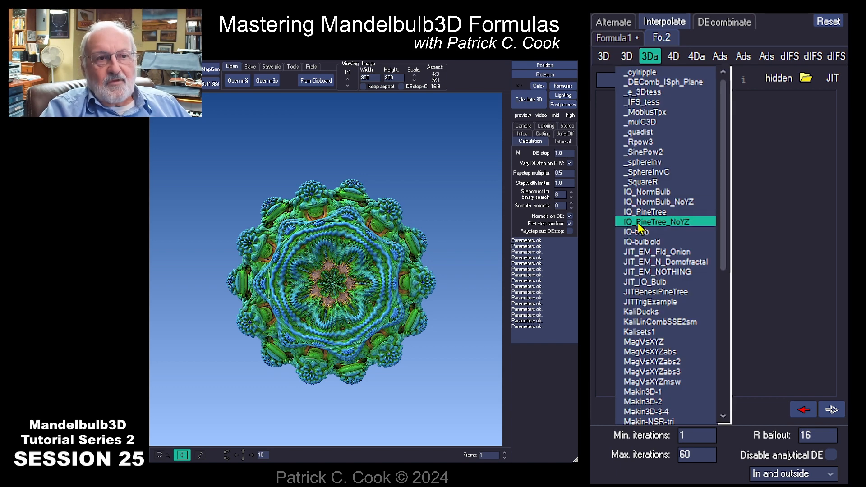
pyautogui.click(671, 212)
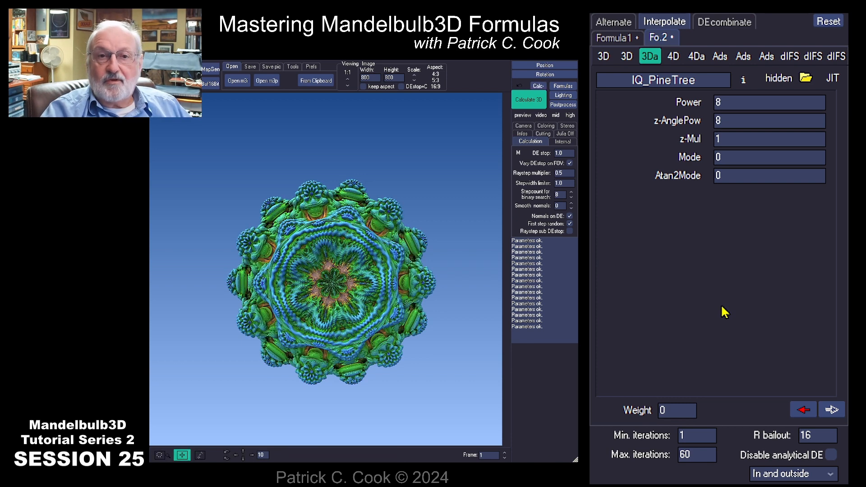
# - Set the IQ_PineTree weight to 1, check the Integer Power weight, and recalculate the 3D render
pyautogui.doubleClick(674, 409)
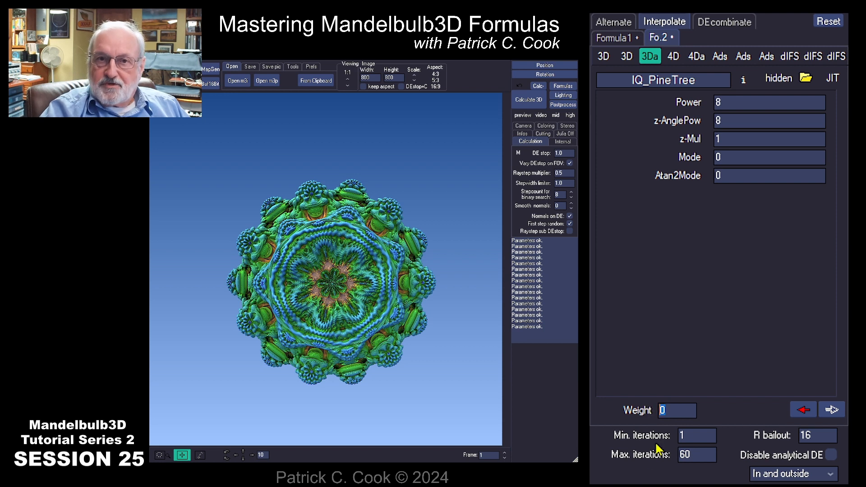
pyautogui.click(621, 40)
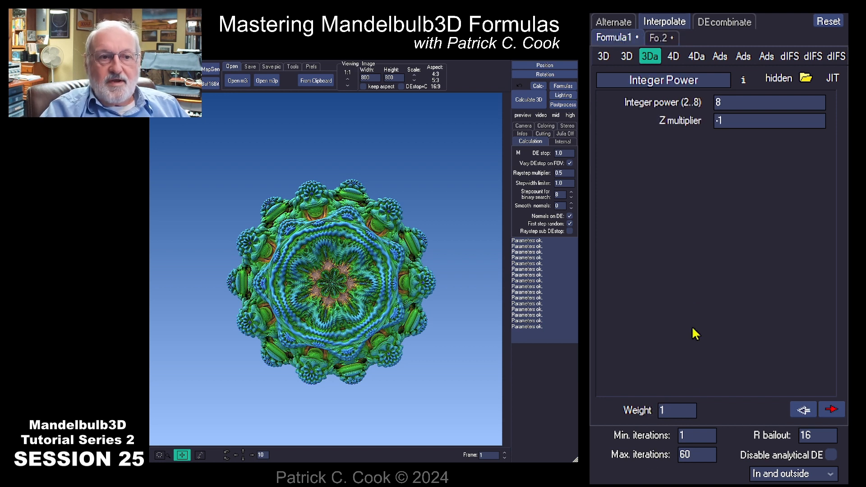
pyautogui.moveTo(672, 409); pyautogui.dragTo(647, 409)
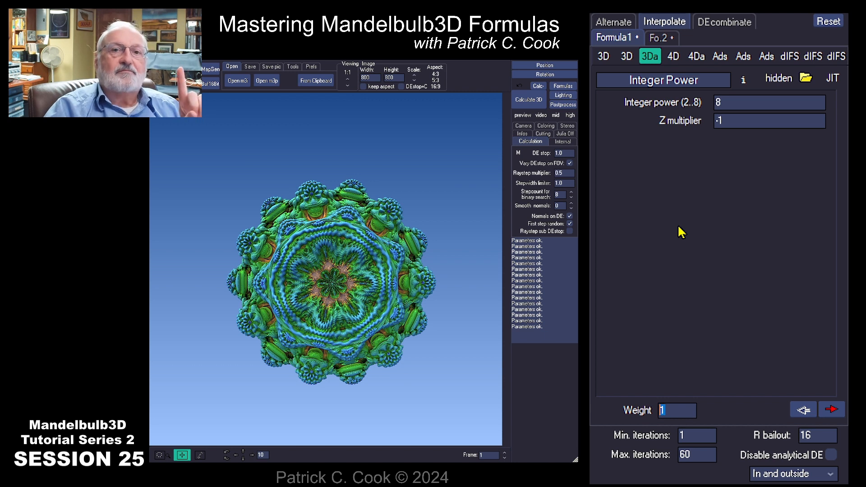
pyautogui.click(660, 38)
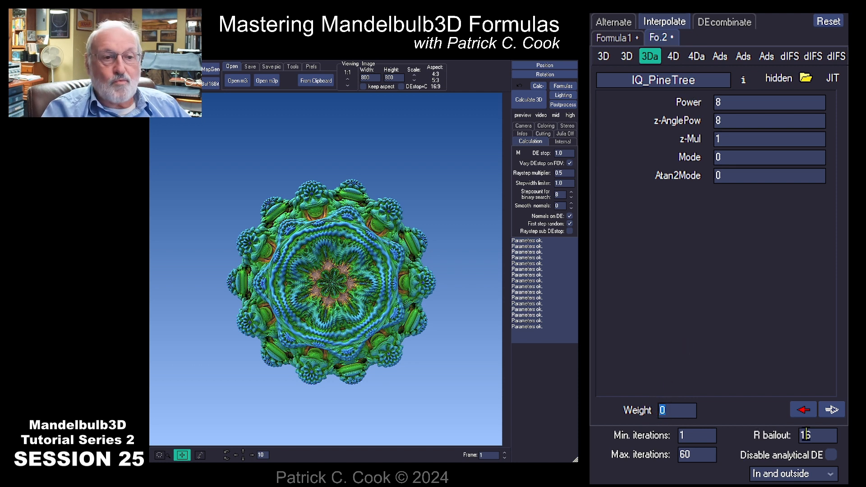
pyautogui.write('1')
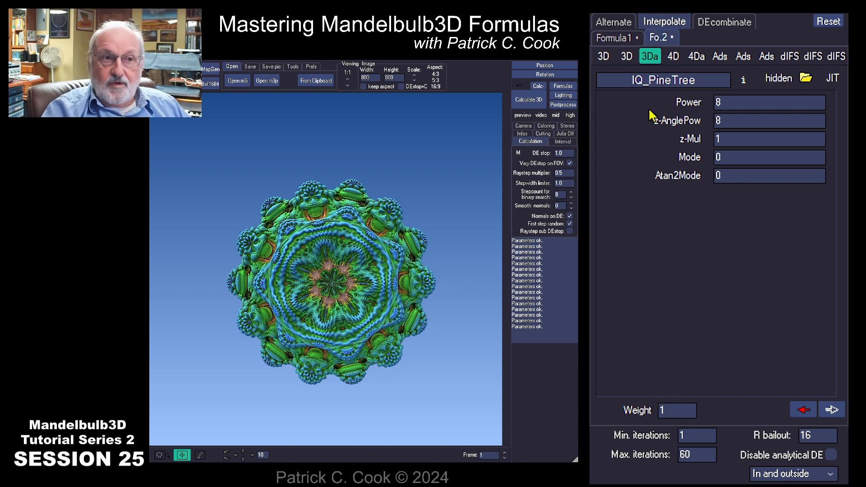
pyautogui.click(614, 39)
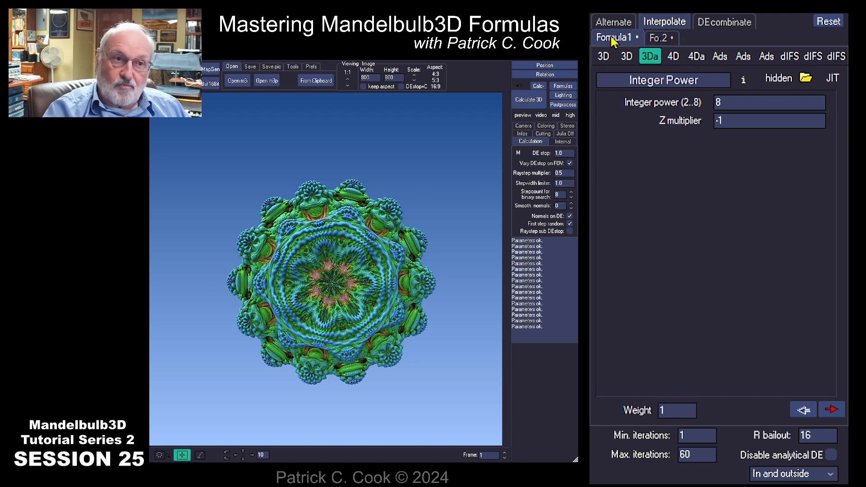
pyautogui.moveTo(667, 410); pyautogui.dragTo(648, 410)
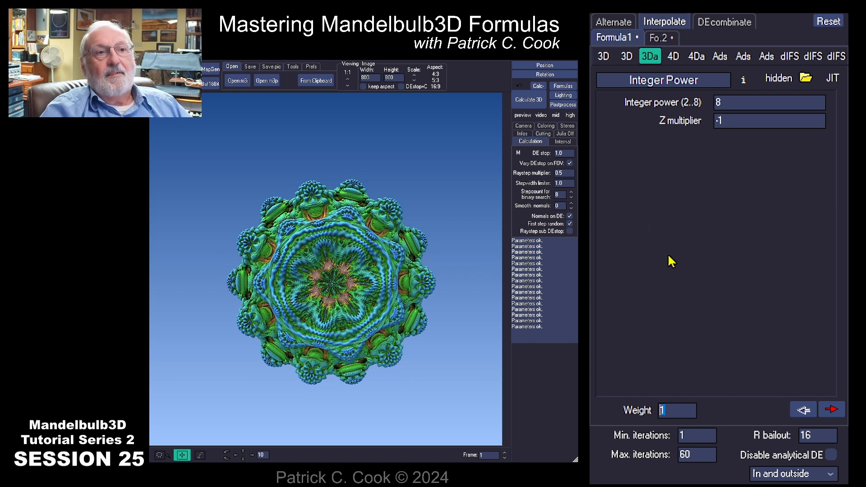
pyautogui.click(526, 102)
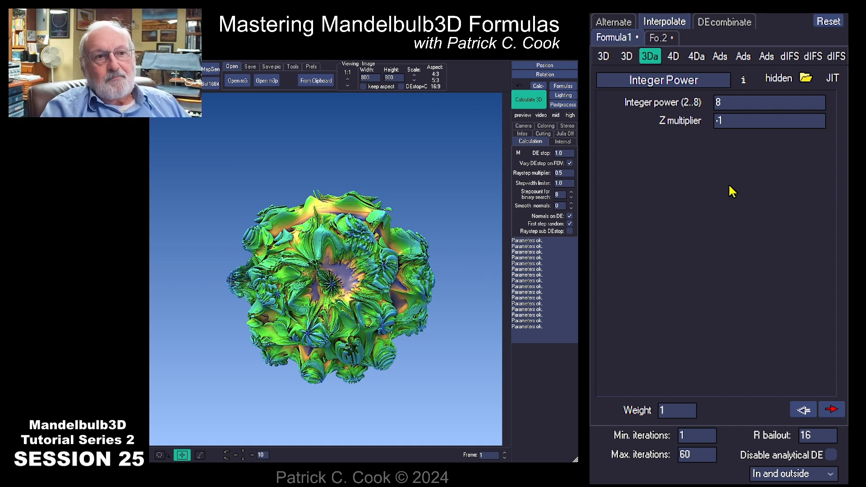
# - Set the IQ_PineTree weight to .5 and recalculate the 3D render
pyautogui.click(661, 38)
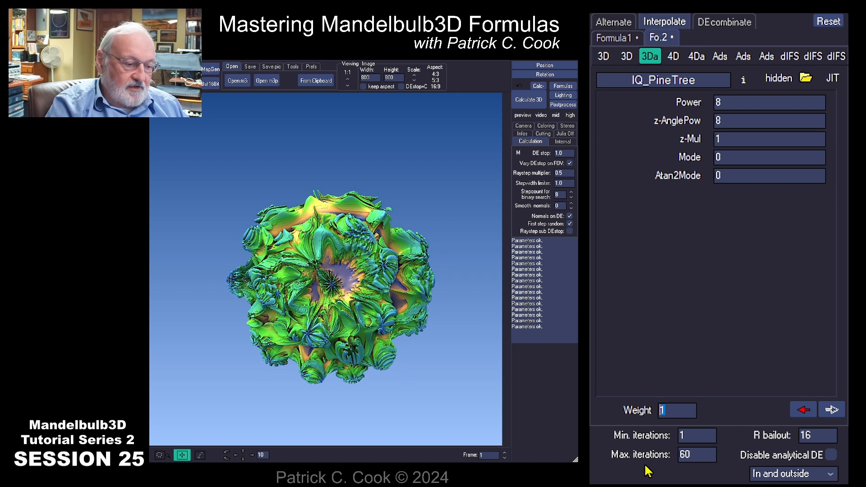
pyautogui.write('.5')
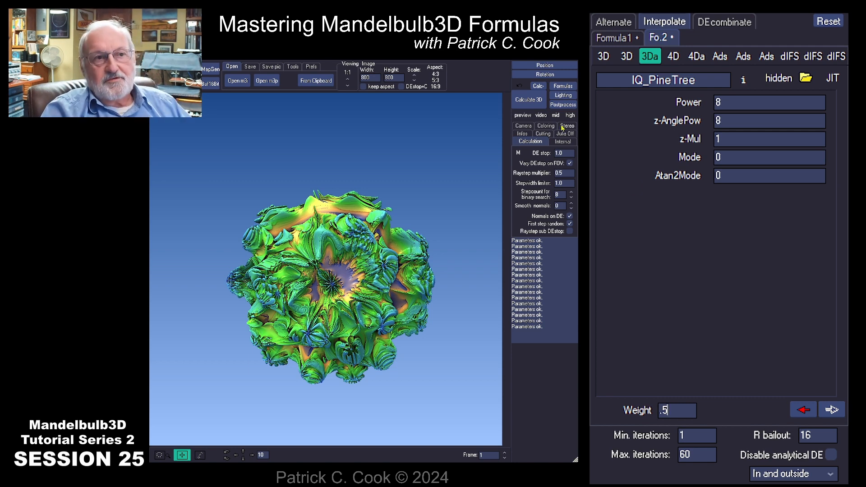
pyautogui.press('Return')
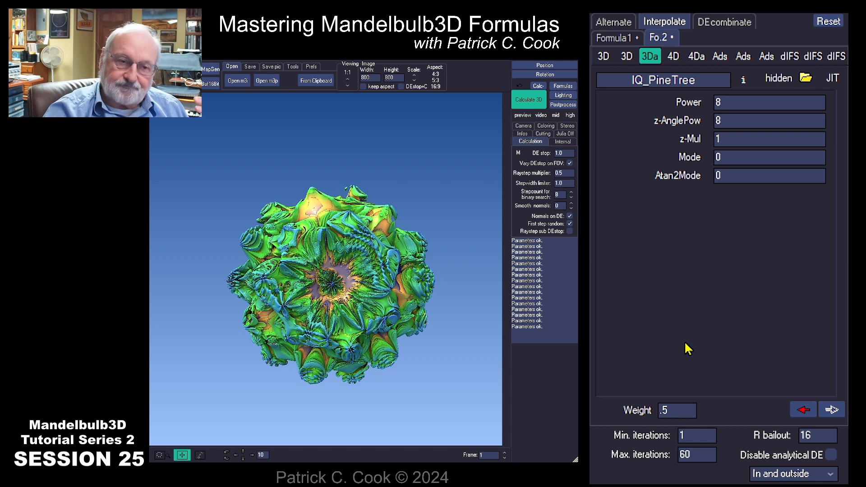
# - Set the IQ_PineTree weight to .1, check the Integer Power weight, and recalculate the 3D render
pyautogui.click(677, 412)
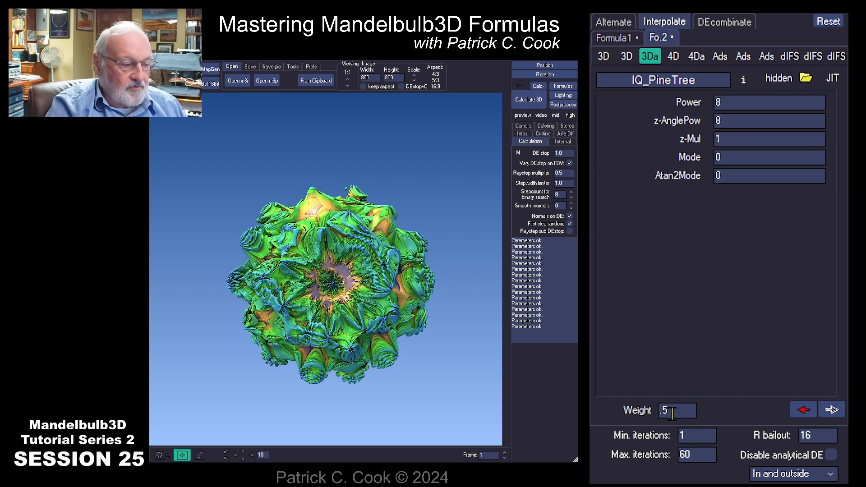
pyautogui.press('BackSpace')
pyautogui.write('1')
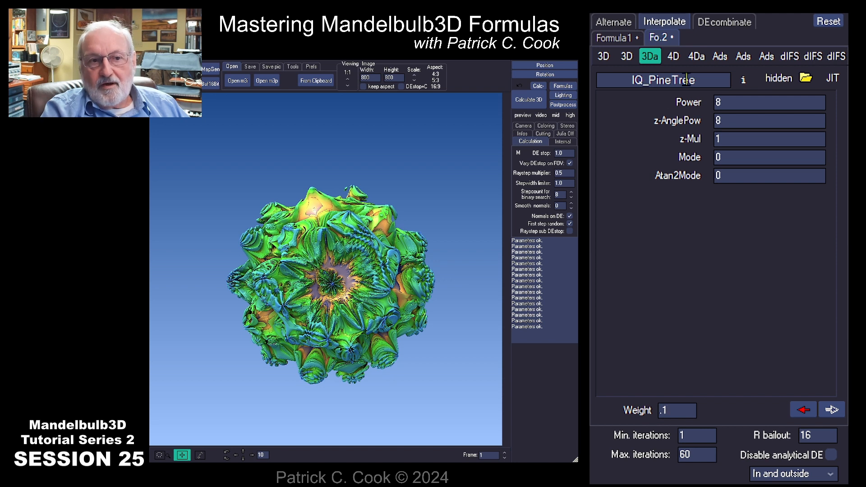
pyautogui.click(685, 408)
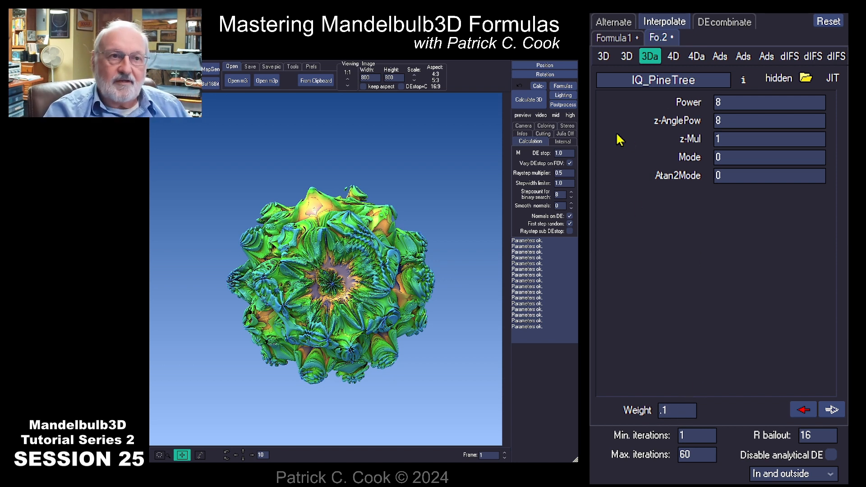
pyautogui.click(612, 37)
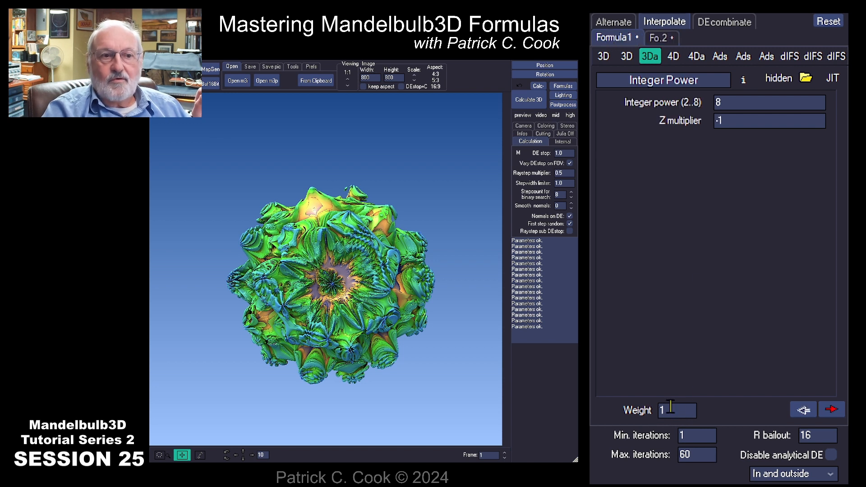
pyautogui.doubleClick(671, 408)
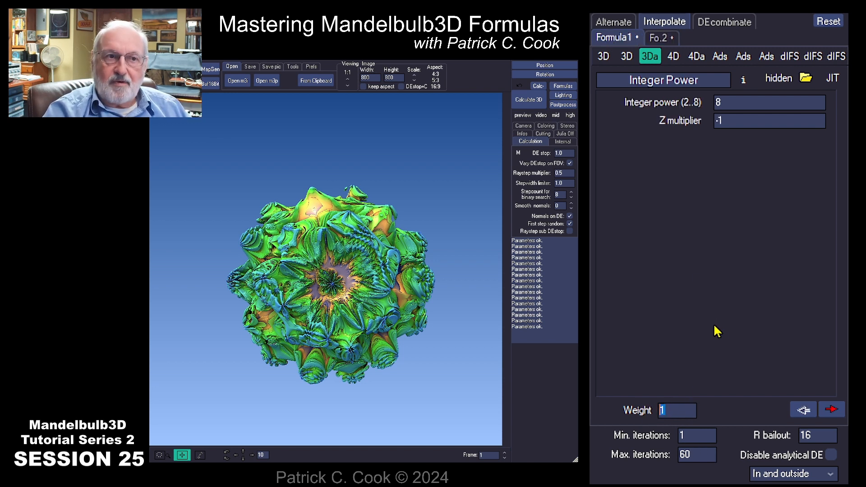
pyautogui.press('Return')
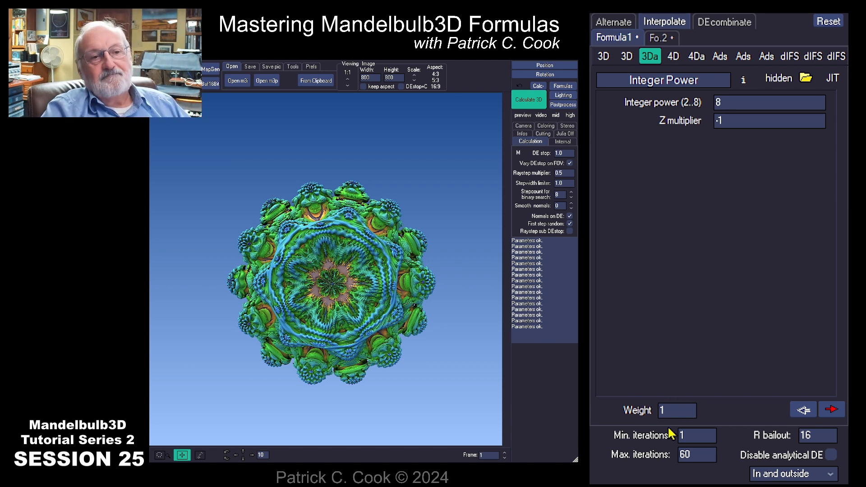
# - Set the Integer Power weight to .1 and the IQ_PineTree weight to 1, and recalculate the 3D render
pyautogui.doubleClick(667, 410)
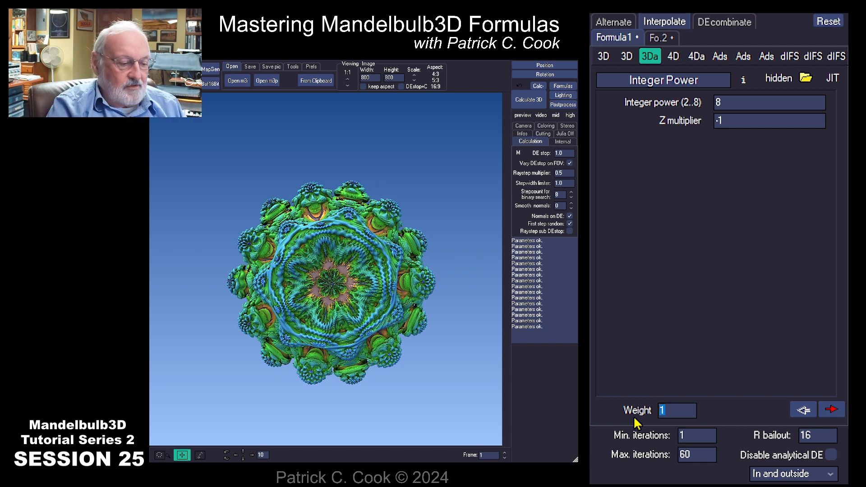
pyautogui.write('.1')
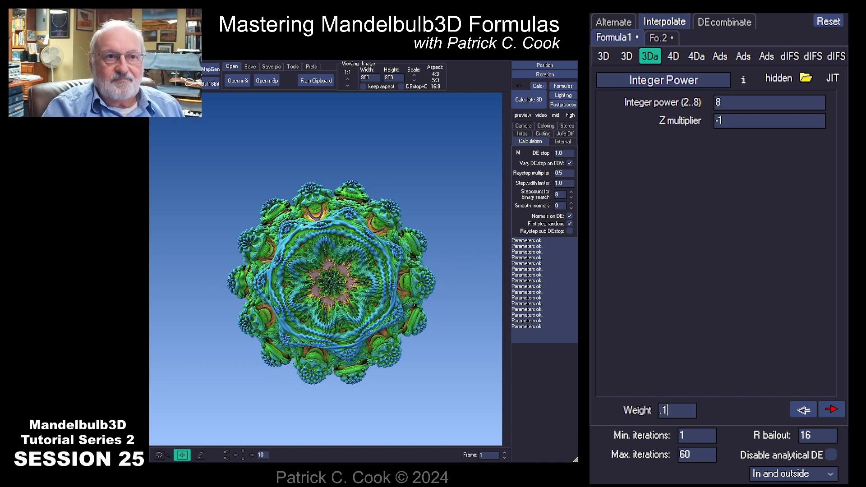
pyautogui.click(659, 38)
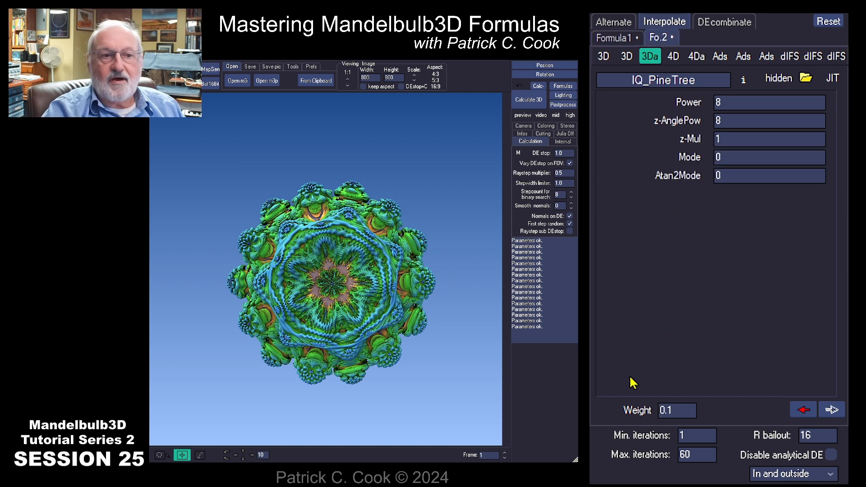
pyautogui.moveTo(679, 410); pyautogui.dragTo(638, 411)
pyautogui.write('1')
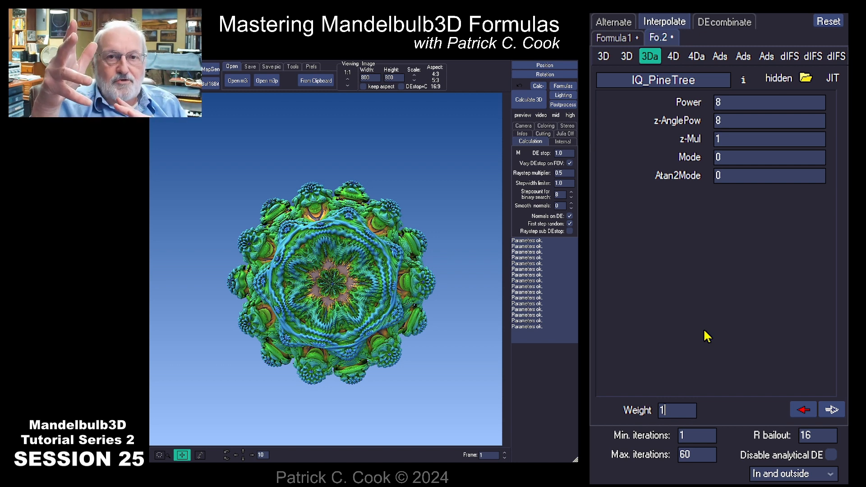
pyautogui.click(531, 102)
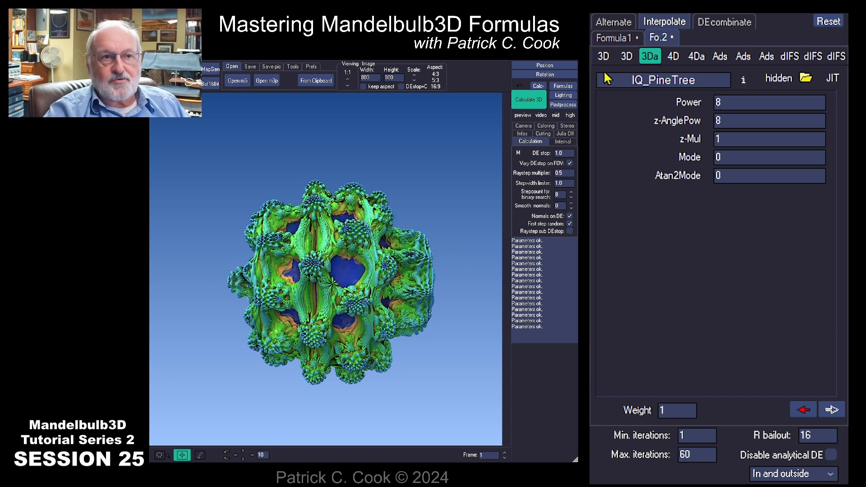
# - Set the Integer Power weight to 0, check the IQ_PineTree weight, and recalculate the 3D render
pyautogui.click(602, 39)
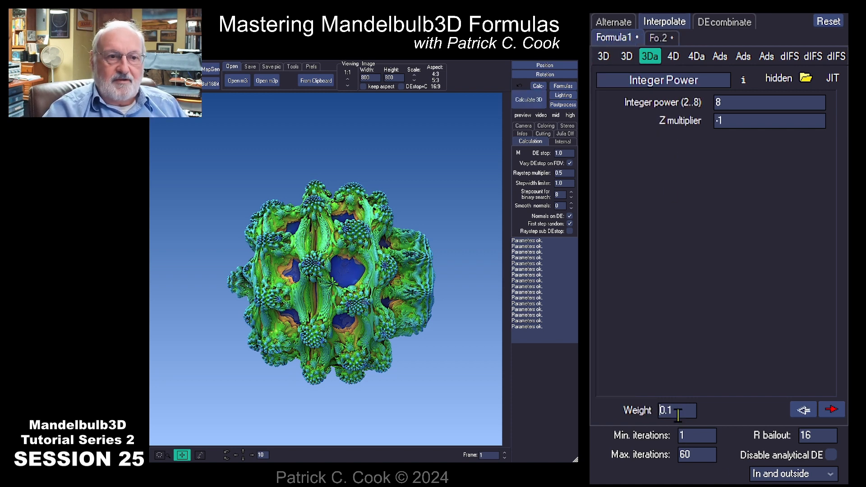
pyautogui.moveTo(680, 413); pyautogui.dragTo(641, 414)
pyautogui.write('0')
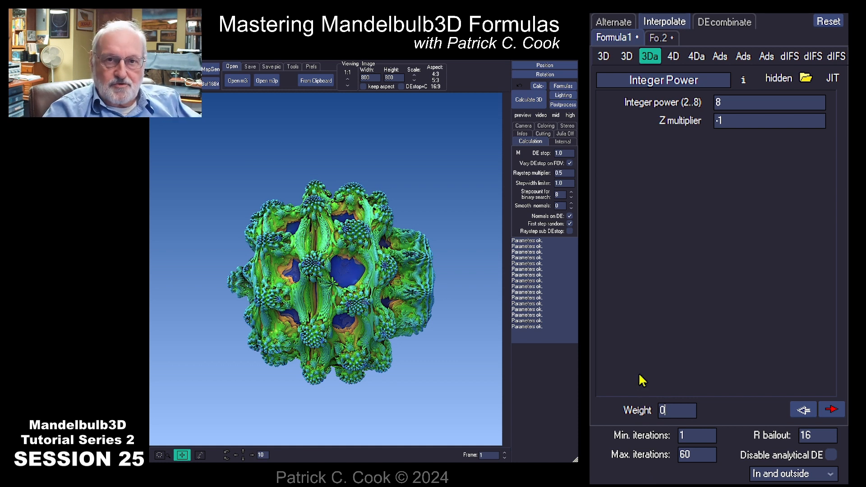
pyautogui.click(658, 39)
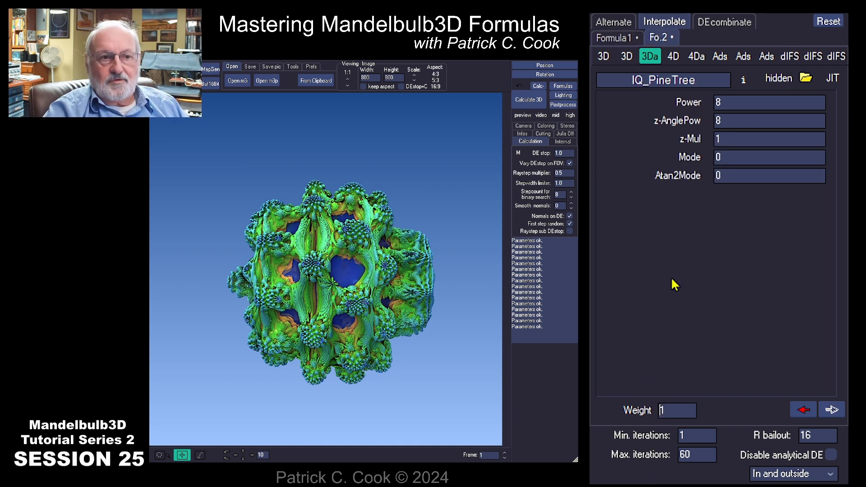
pyautogui.moveTo(681, 412); pyautogui.dragTo(642, 424)
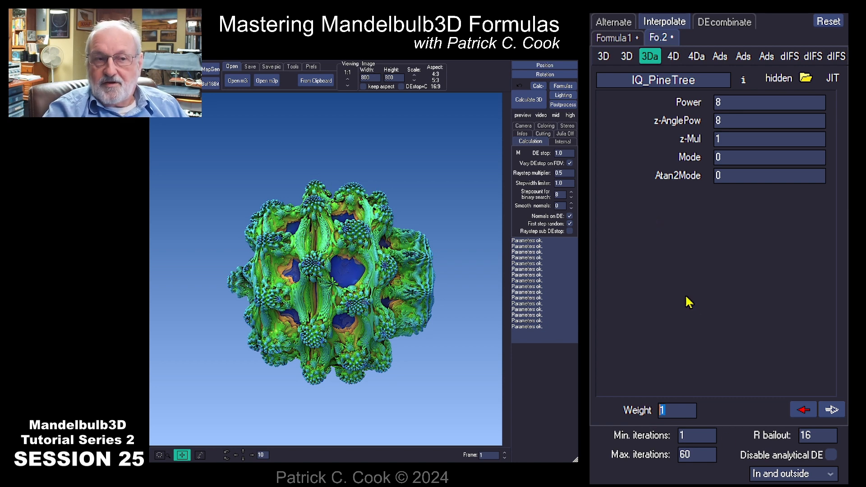
pyautogui.click(533, 103)
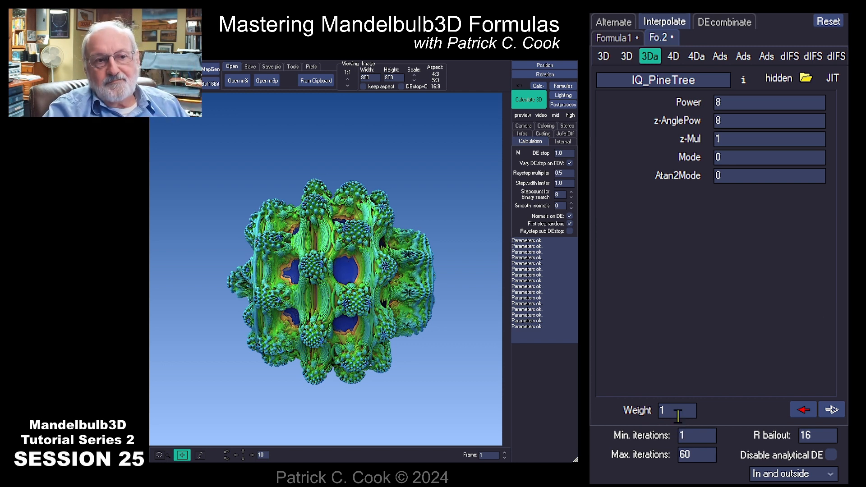
pyautogui.moveTo(676, 415); pyautogui.dragTo(655, 415)
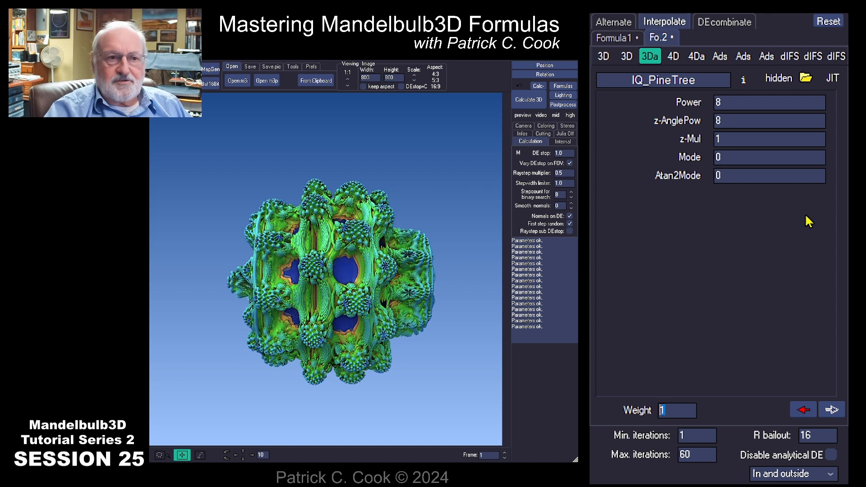
# - Set the Integer Power weight to 1, try an IQ_PineTree weight of ,5, and recalculate the 3D render
pyautogui.click(615, 38)
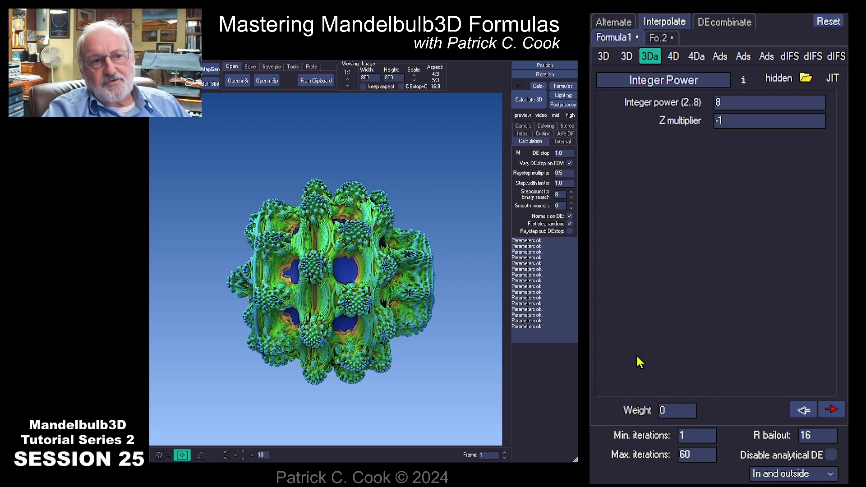
pyautogui.doubleClick(670, 410)
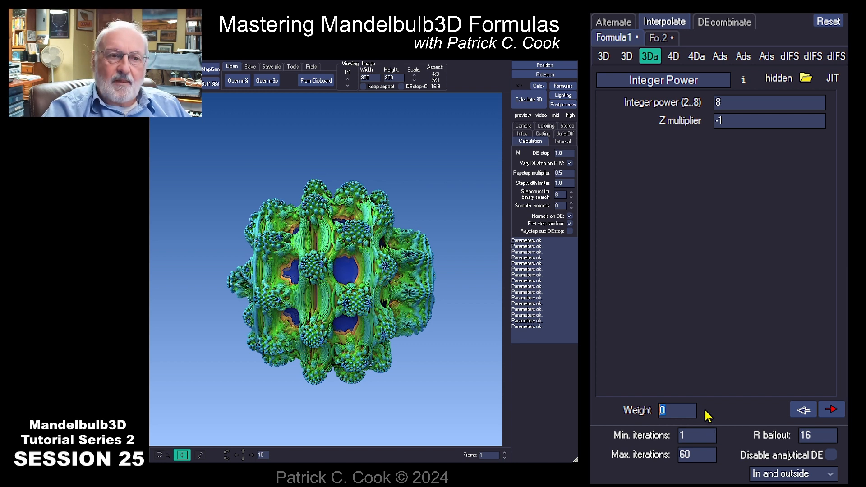
pyautogui.write('1')
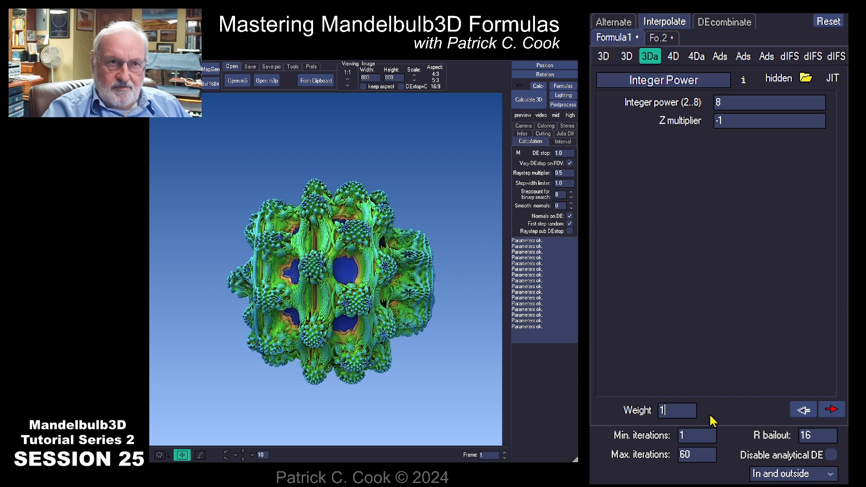
pyautogui.click(661, 39)
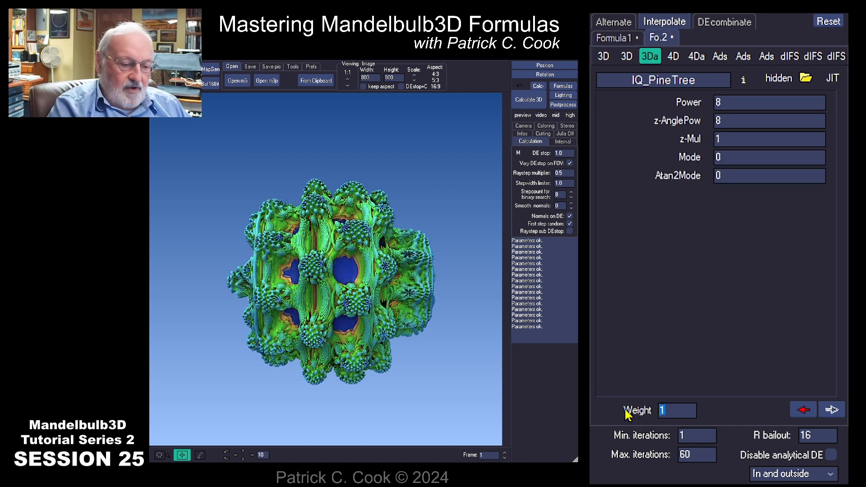
pyautogui.write('.5')
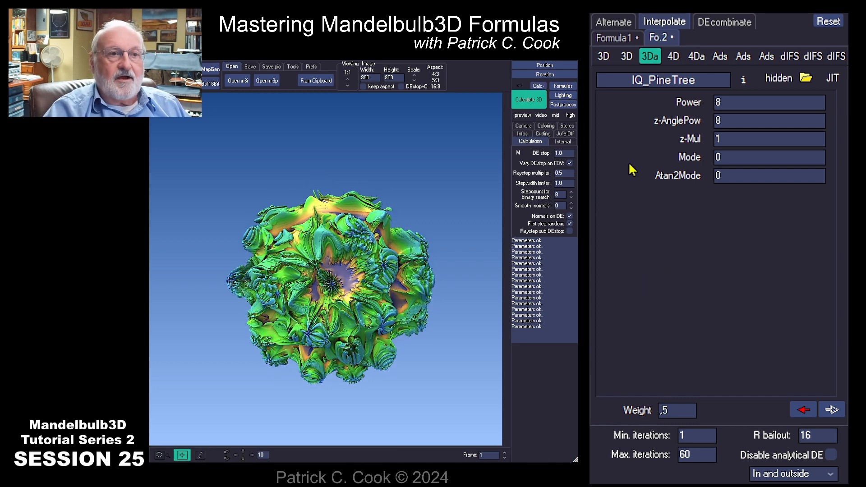
# - Set both the Integer Power weight and the IQ_PineTree weight to 1000, and recalculate the 3D render
pyautogui.click(612, 38)
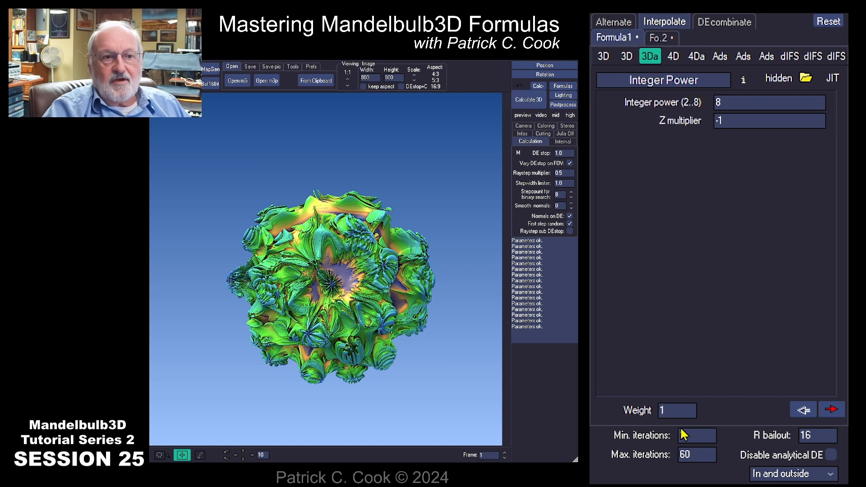
pyautogui.doubleClick(662, 410)
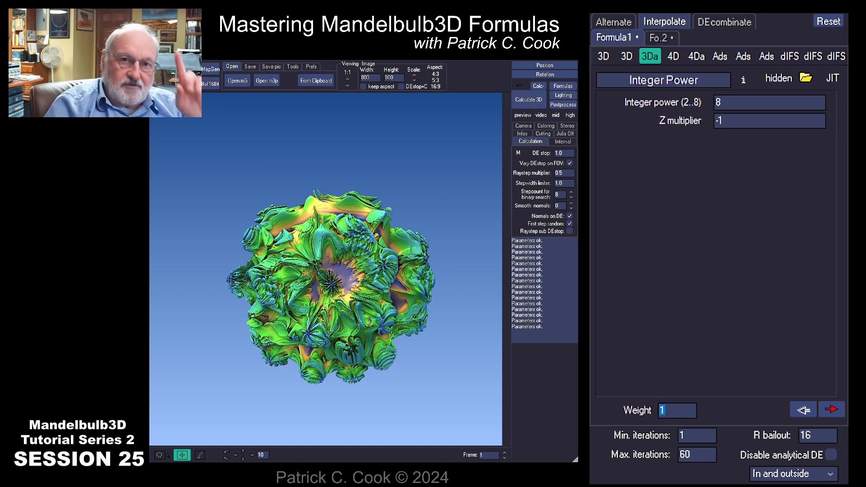
pyautogui.write('1000')
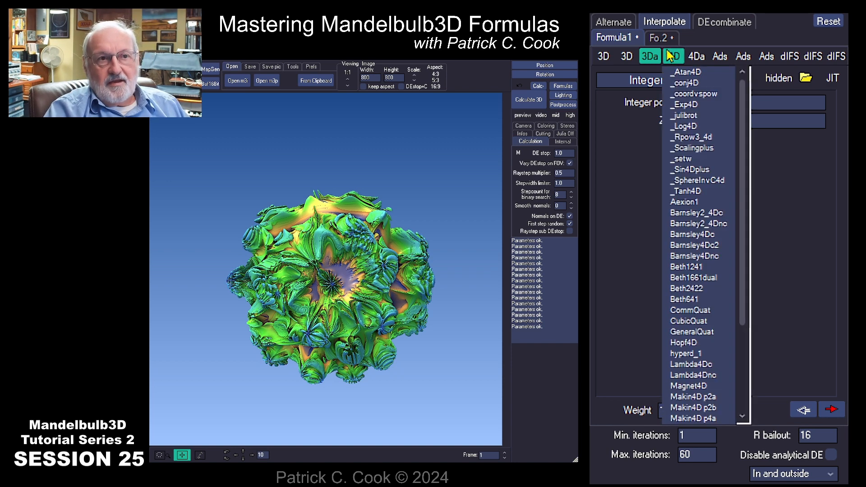
pyautogui.click(659, 38)
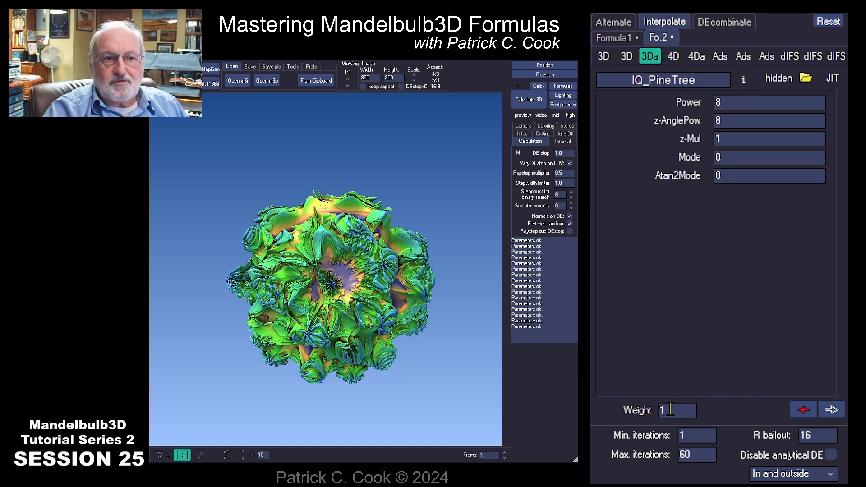
pyautogui.click(609, 39)
pyautogui.click(660, 37)
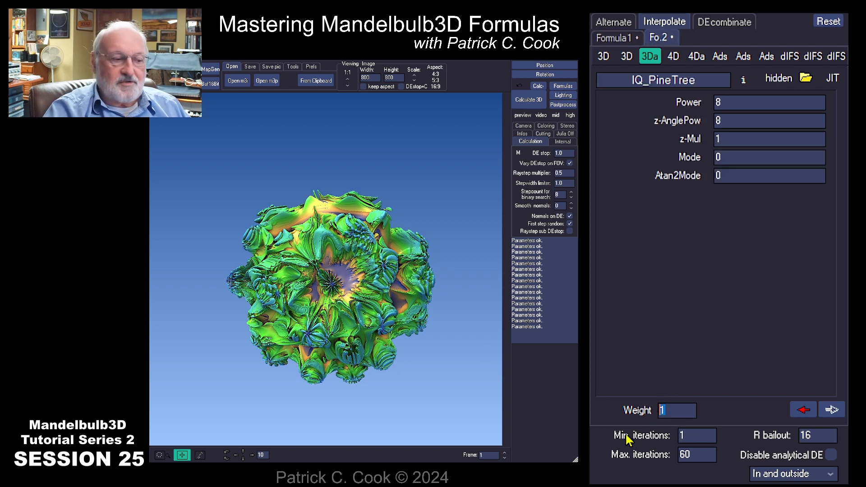
pyautogui.click(664, 411)
pyautogui.write('000')
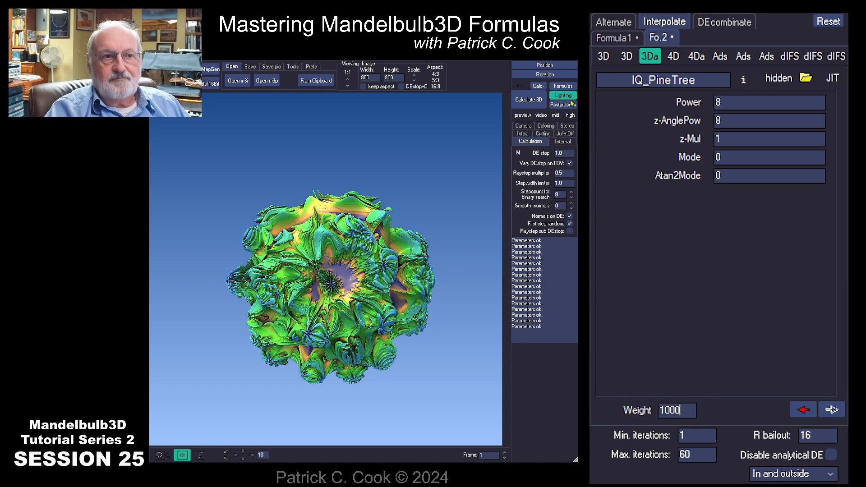
pyautogui.click(529, 99)
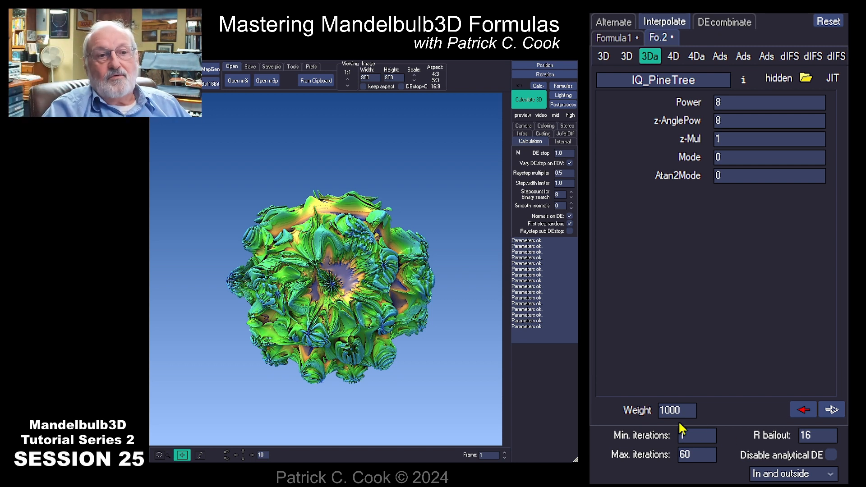
# - Set the Integer Power weight to 1 and the IQ_PineTree weight to .5, and recalculate the 3D render
pyautogui.click(616, 39)
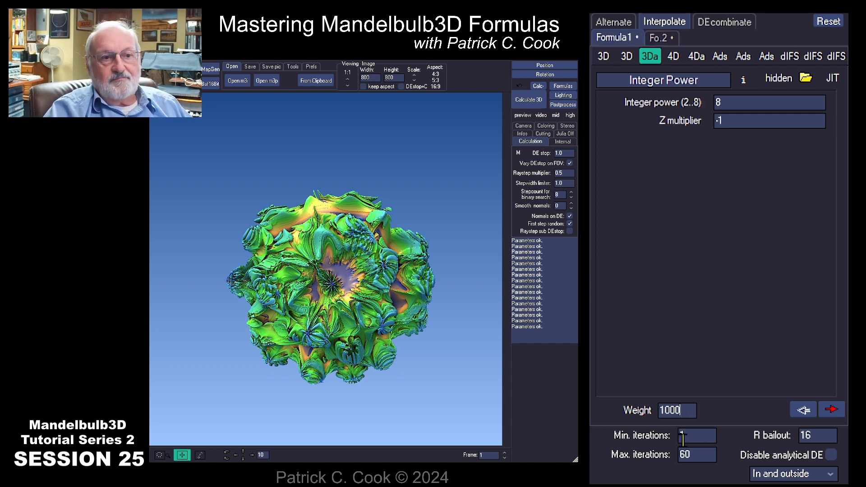
pyautogui.press('BackSpace')
pyautogui.press('BackSpace')
pyautogui.press('BackSpace')
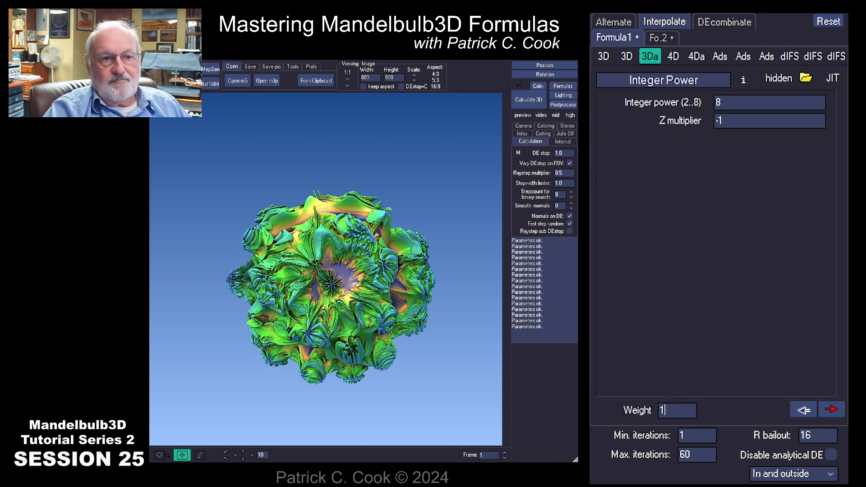
pyautogui.click(658, 38)
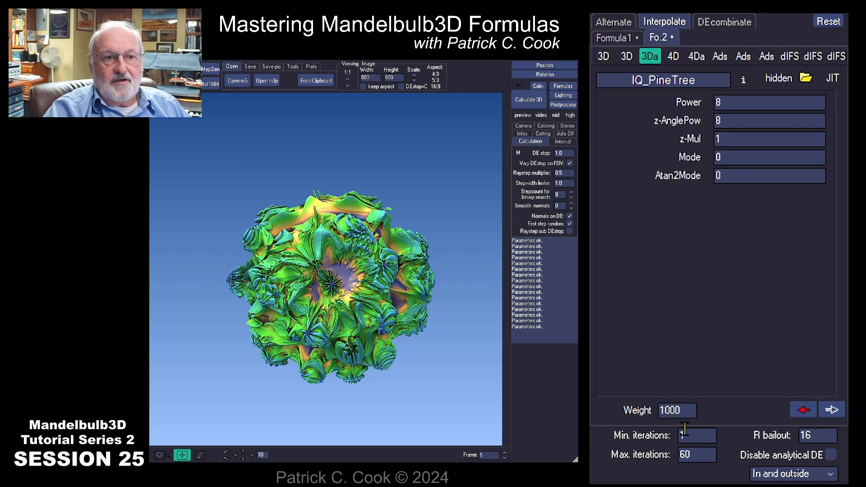
pyautogui.moveTo(682, 411); pyautogui.dragTo(601, 412)
pyautogui.write('.5')
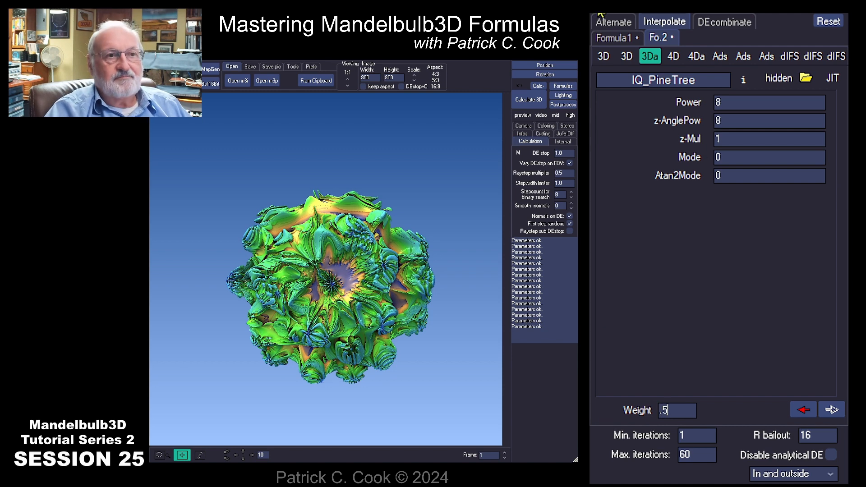
pyautogui.press('Return')
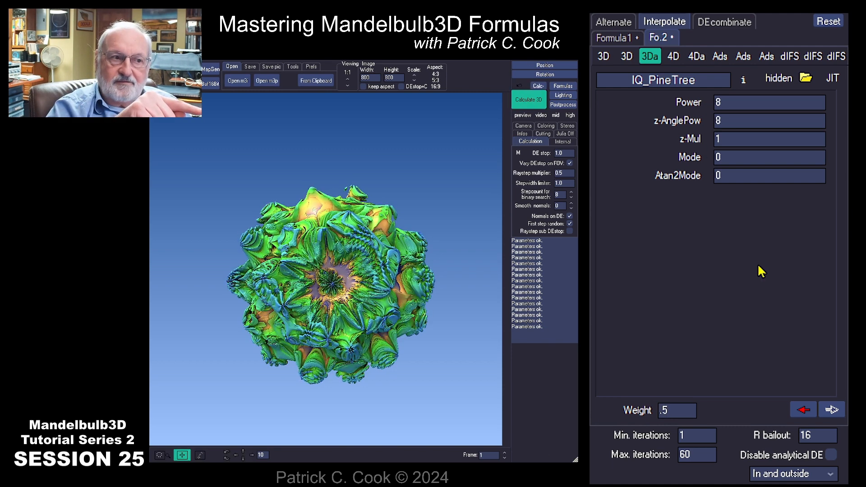
# - Set the Integer Power weight to 1000 and the IQ_PineTree weight to 500, and recalculate the 3D render
pyautogui.click(614, 38)
pyautogui.moveTo(663, 411); pyautogui.dragTo(658, 413)
pyautogui.write('1000')
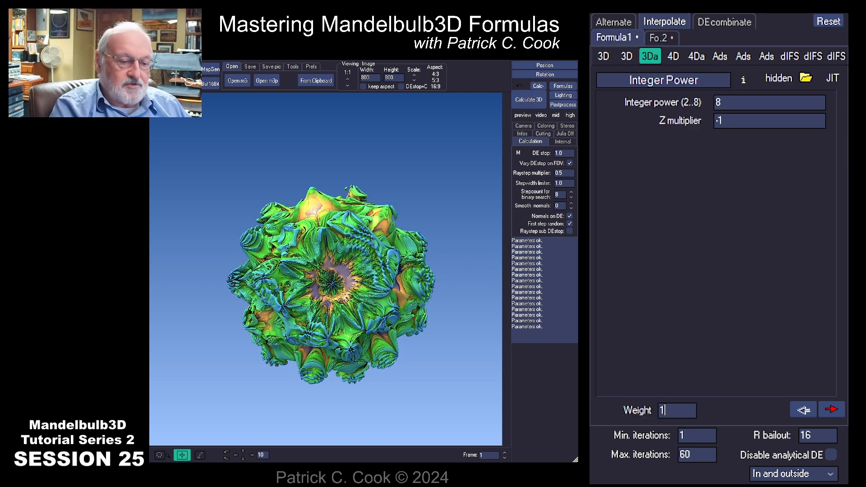
pyautogui.click(659, 38)
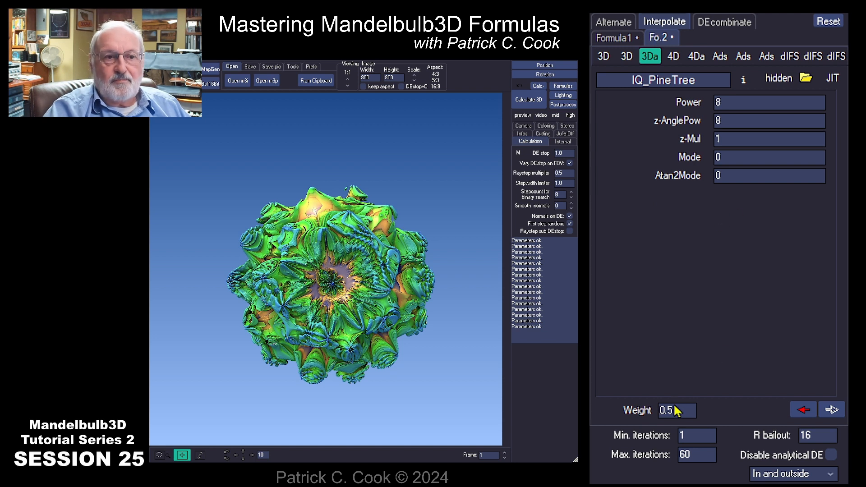
pyautogui.moveTo(681, 411); pyautogui.dragTo(600, 392)
pyautogui.write('500')
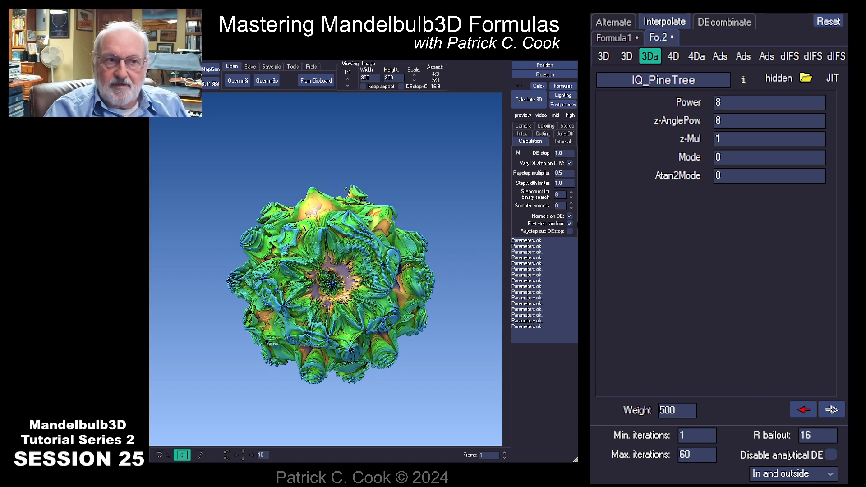
pyautogui.click(532, 103)
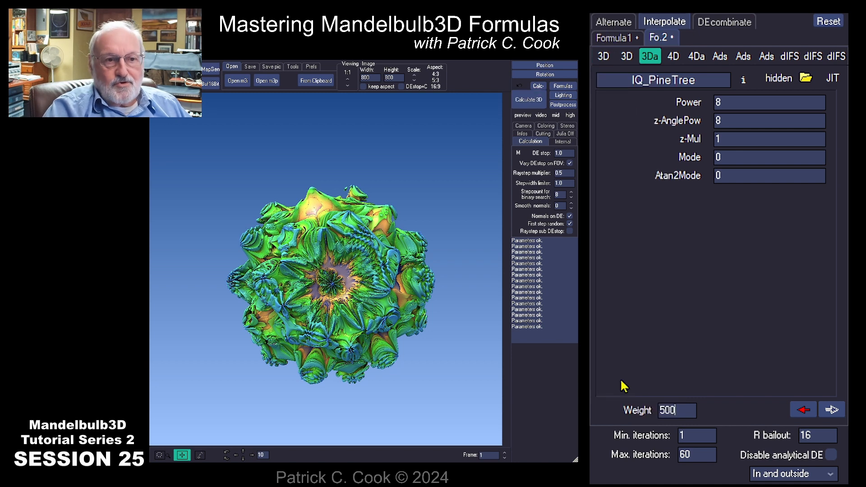
# - Set the IQ_PineTree weight to 10000 and check the Integer Power weight
pyautogui.moveTo(684, 415); pyautogui.dragTo(597, 399)
pyautogui.write('10000')
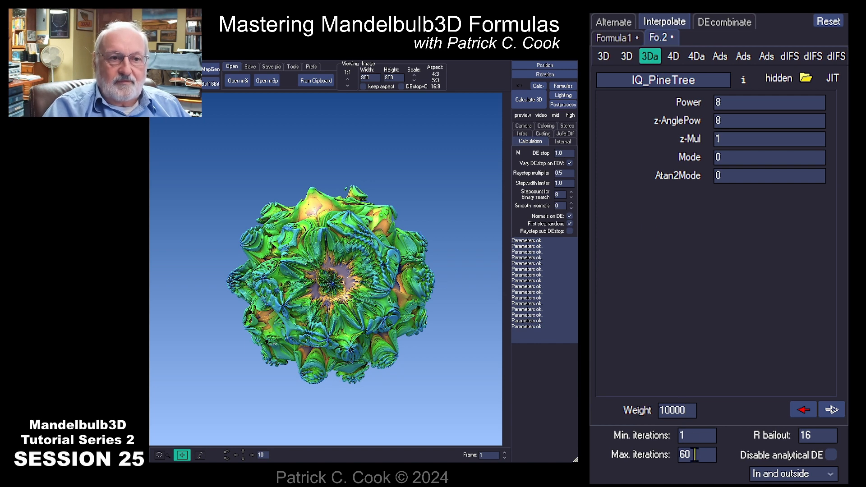
pyautogui.click(611, 38)
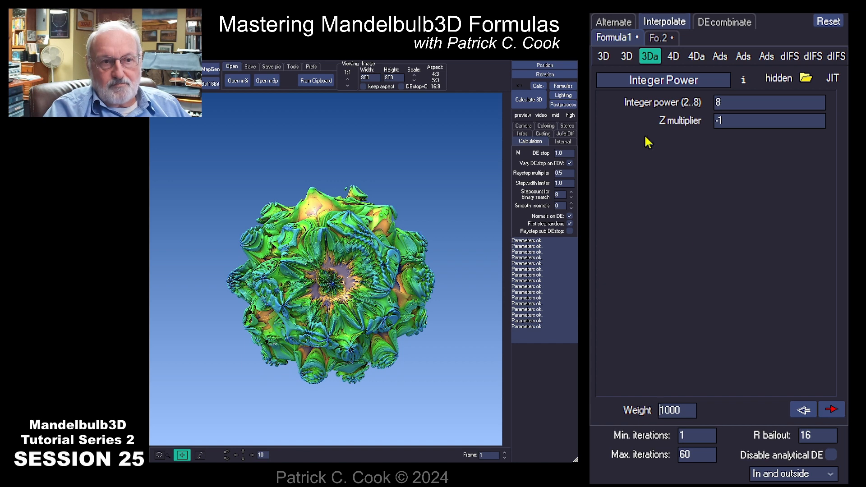
pyautogui.click(661, 40)
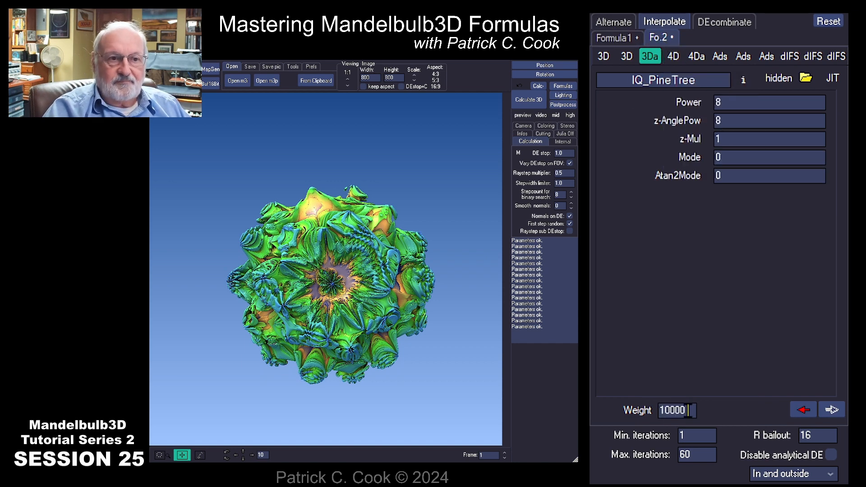
pyautogui.moveTo(689, 411); pyautogui.dragTo(634, 418)
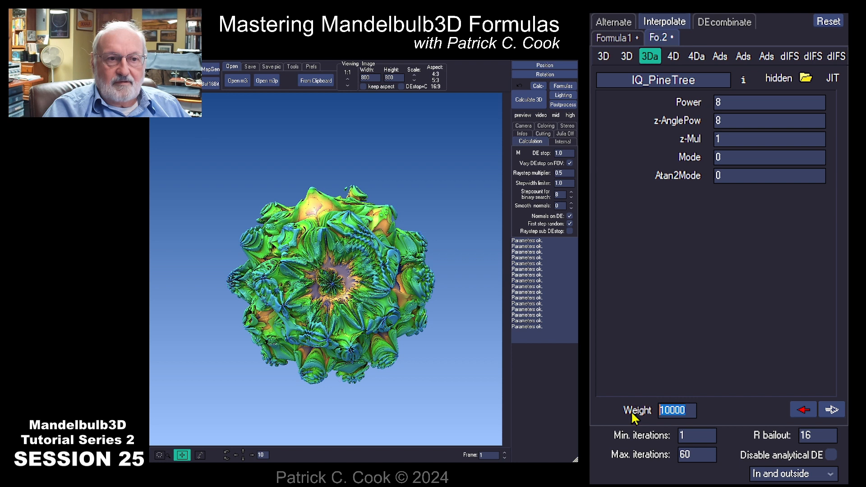
# - Set the Integer Power weight to 10000 and the IQ_PineTree weight to 5000, and recalculate the 3D render
pyautogui.click(610, 38)
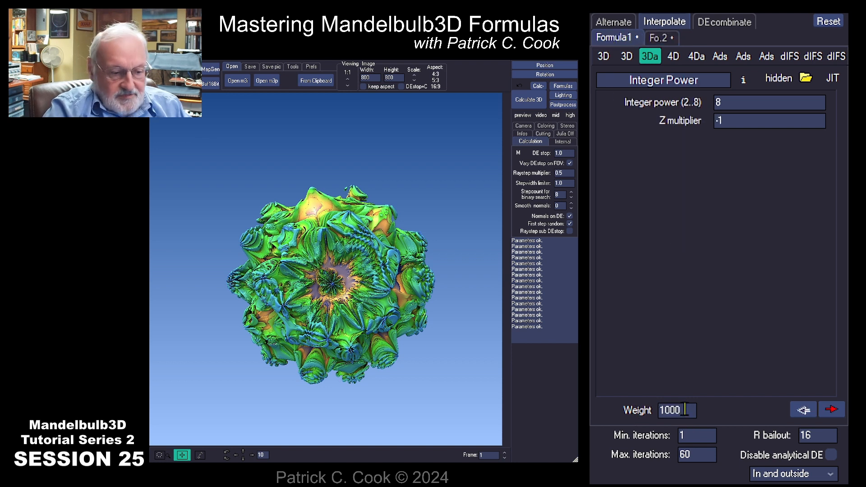
pyautogui.click(685, 411)
pyautogui.write('0')
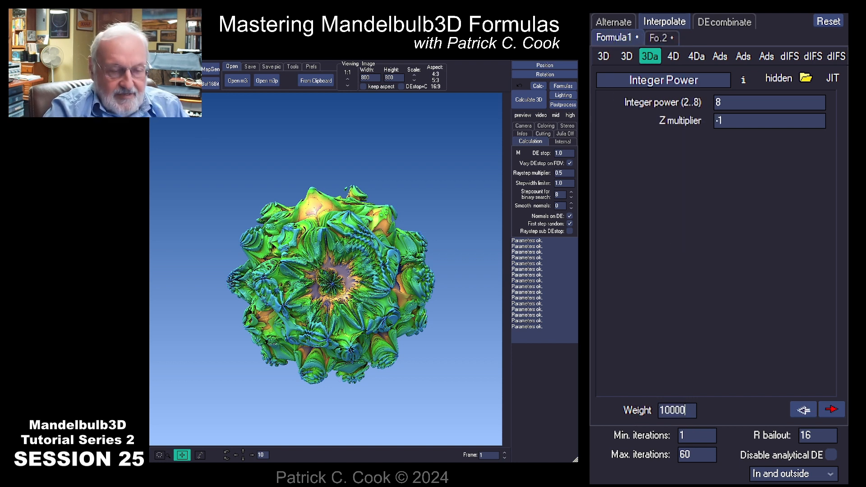
pyautogui.click(656, 39)
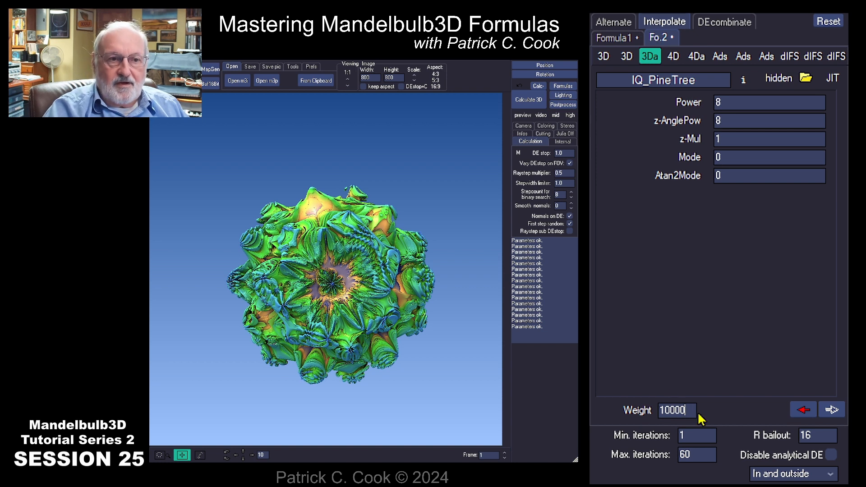
pyautogui.moveTo(686, 412); pyautogui.dragTo(614, 412)
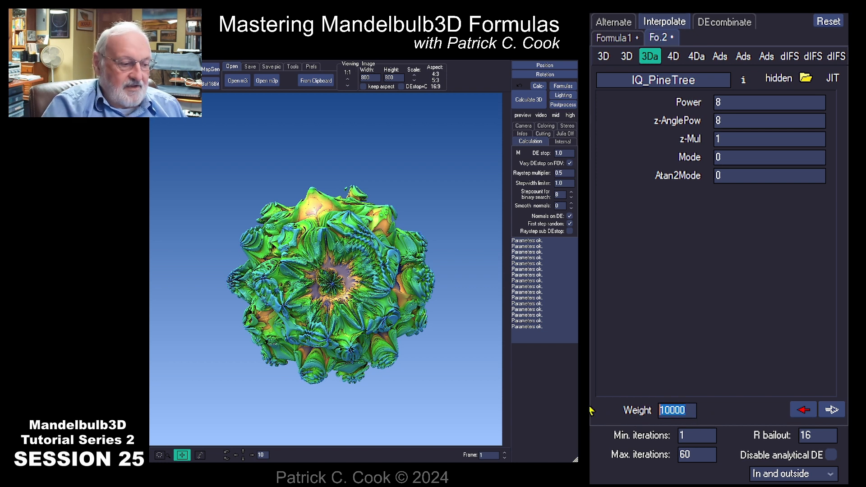
pyautogui.write('5')
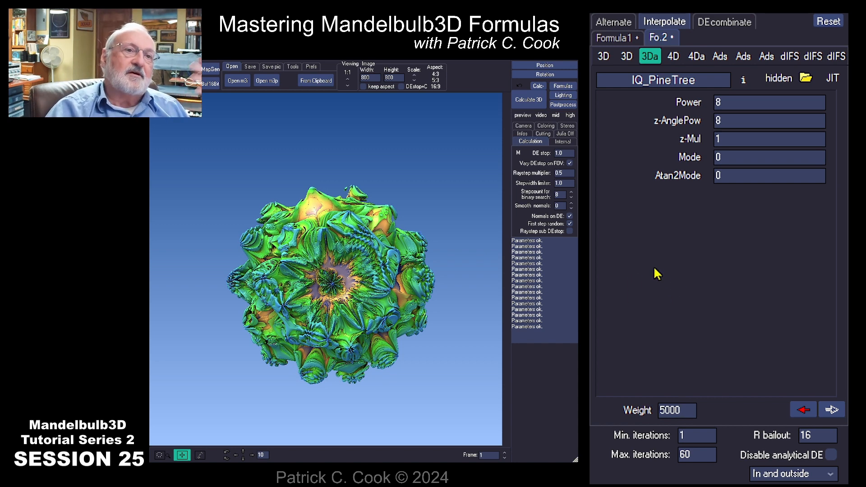
pyautogui.click(529, 103)
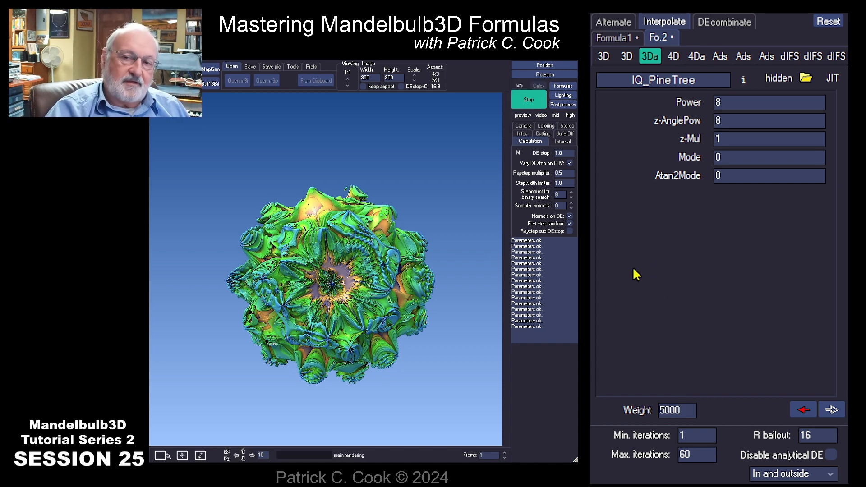